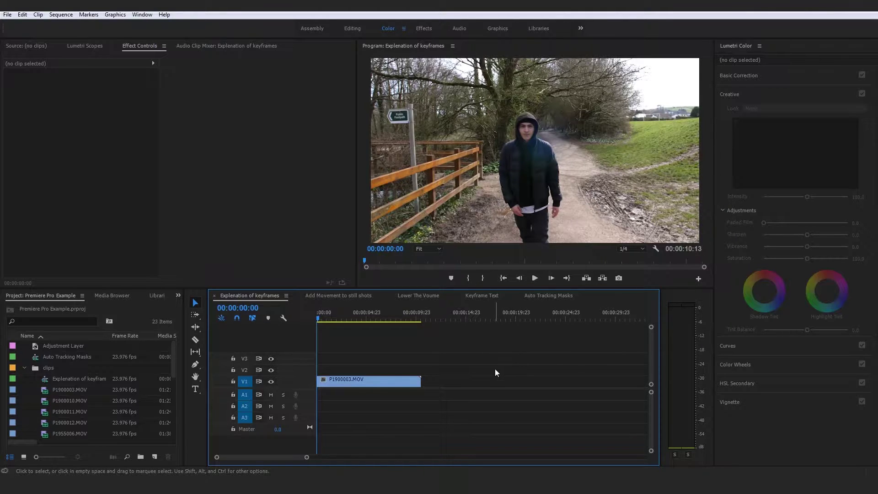
- Select the P1900003.MOV clip on track V1 to show its properties in Effect Controls
{"action": "left_click", "coordinate": [372, 385]}
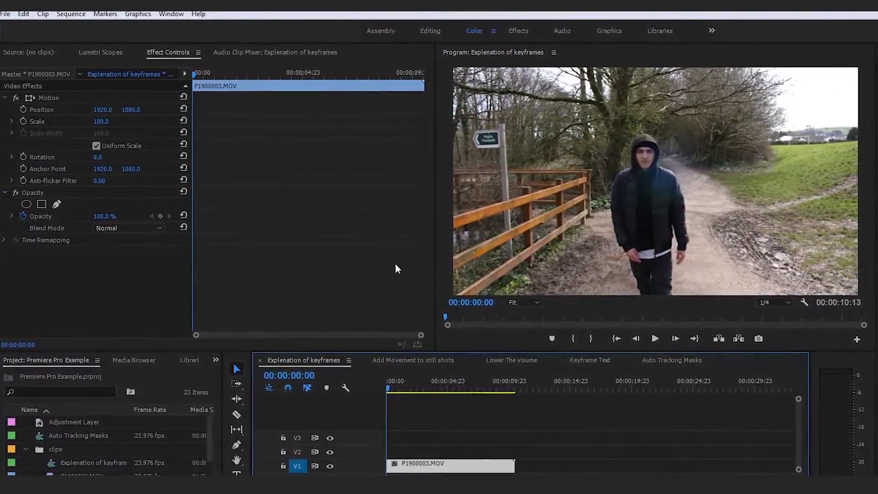
- Preview the sequence, then set the clip's Scale to 150
{"action": "left_click", "coordinate": [655, 339]}
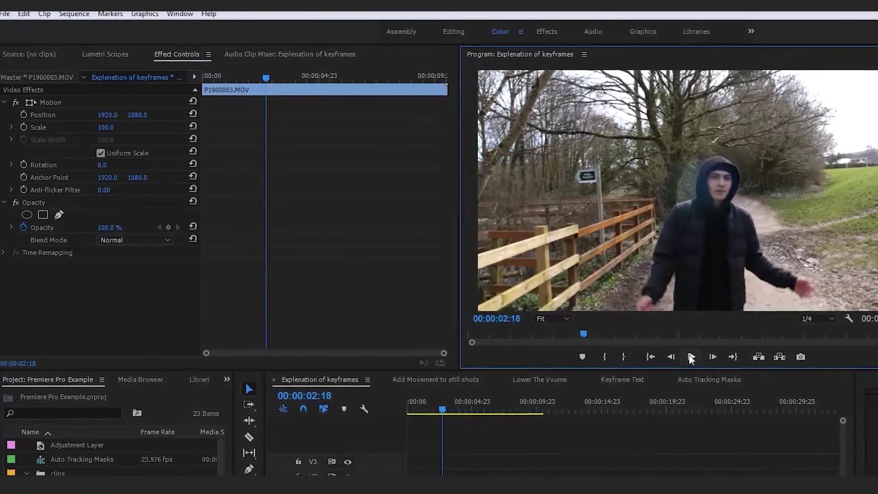
{"action": "left_click", "coordinate": [692, 358]}
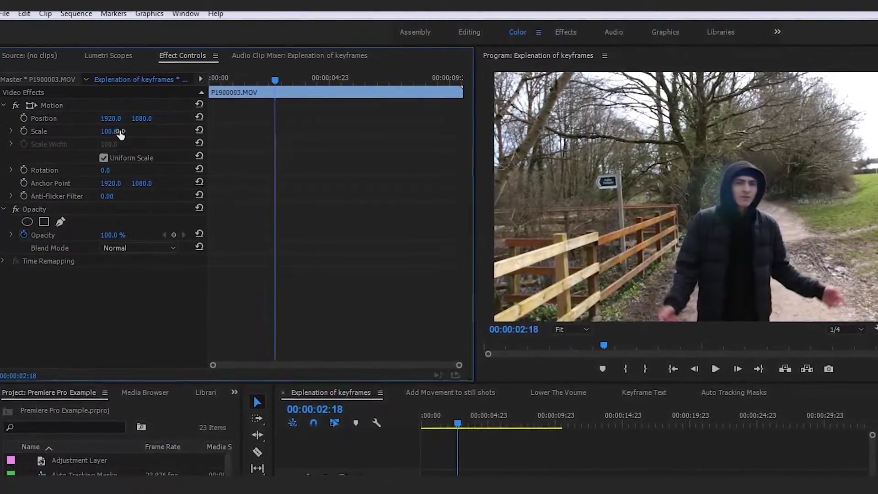
{"action": "left_click", "coordinate": [120, 132]}
{"action": "type", "text": "150"}
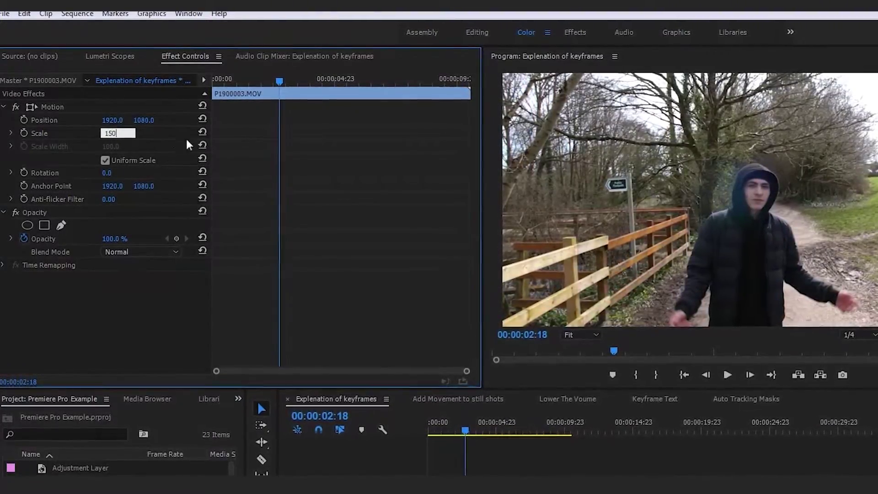
{"action": "key", "text": "Return"}
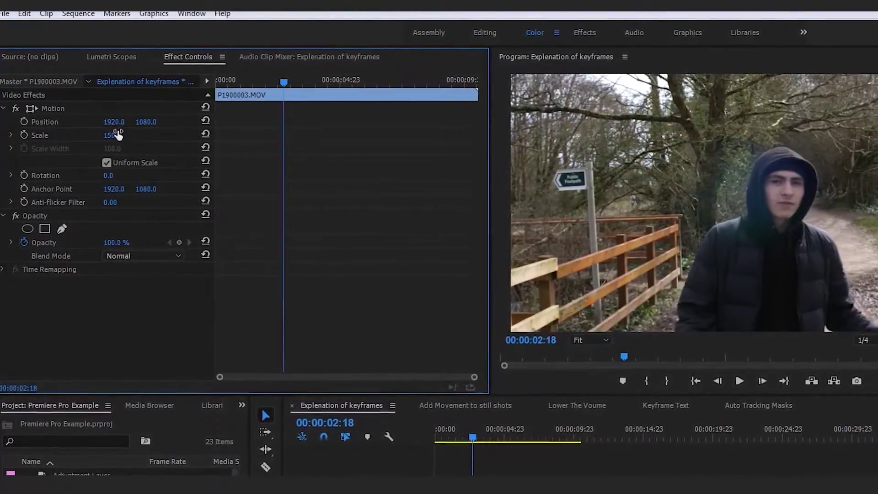
- With Scale selected, move the playhead to about 3 seconds
{"action": "left_click_drag", "start_coordinate": [260, 82], "coordinate": [215, 101]}
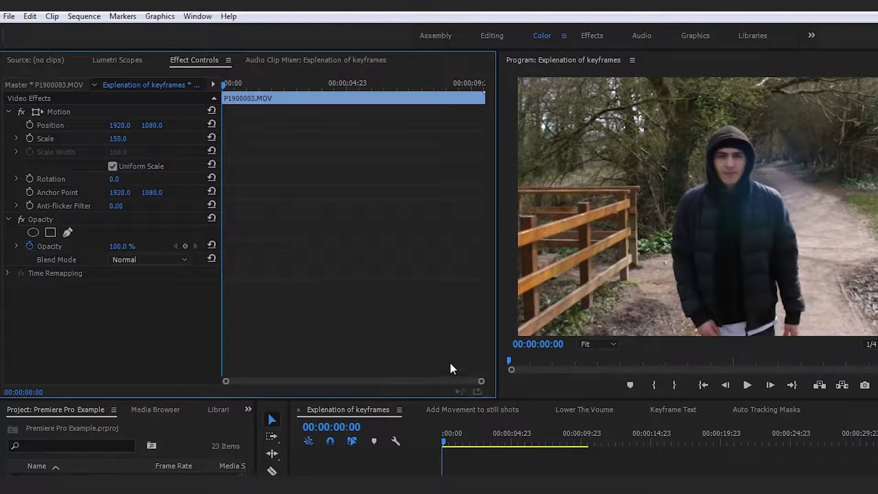
{"action": "left_click", "coordinate": [67, 139]}
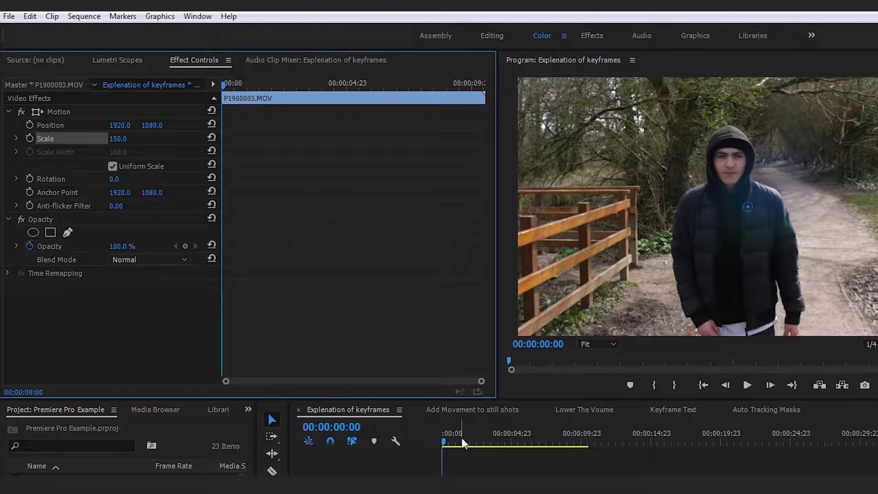
{"action": "left_click_drag", "start_coordinate": [465, 442], "coordinate": [484, 444]}
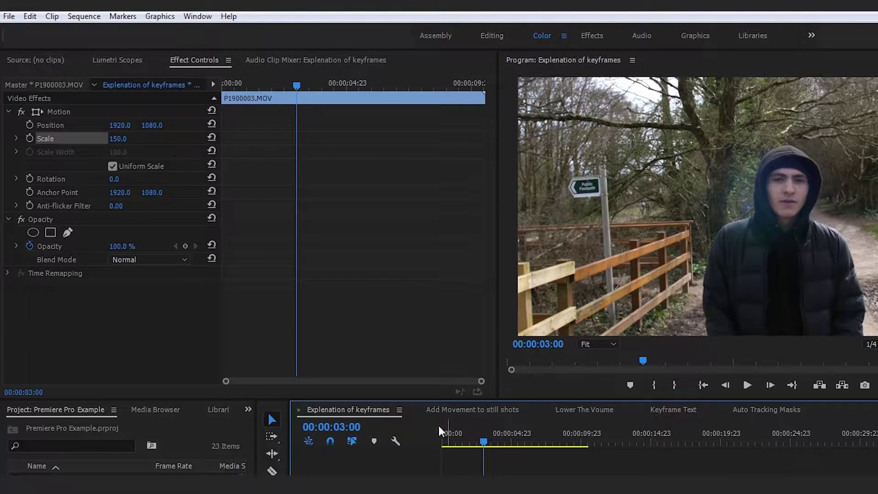
- Set the clip's Scale back to 100
{"action": "left_click", "coordinate": [120, 138]}
{"action": "type", "text": "10"}
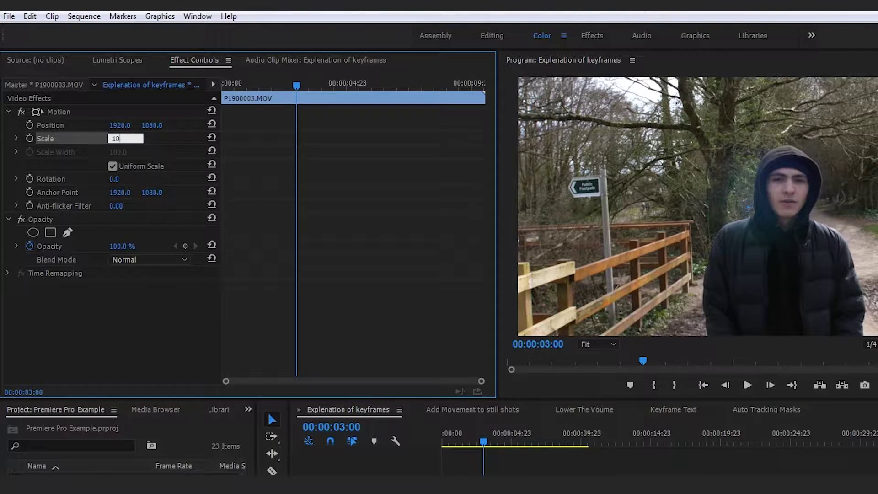
{"action": "key", "text": "Return"}
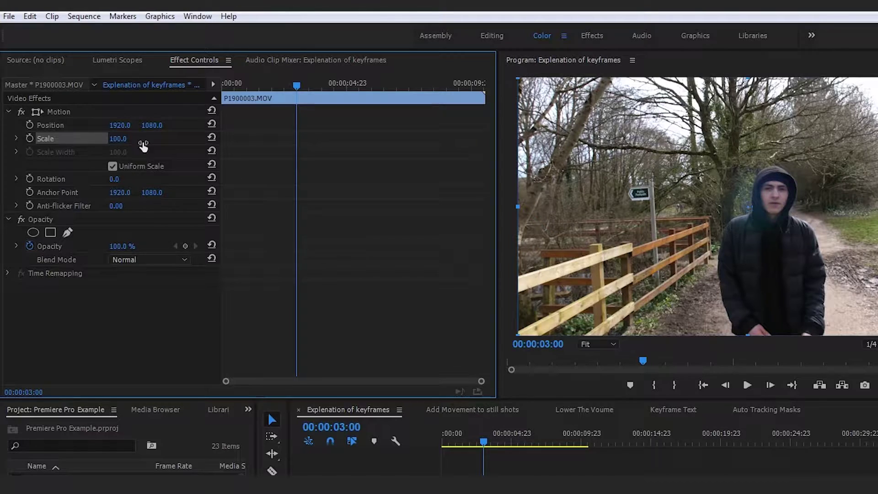
- Play the sequence from the start, then park the playhead at about 3 seconds
{"action": "key", "text": "Home"}
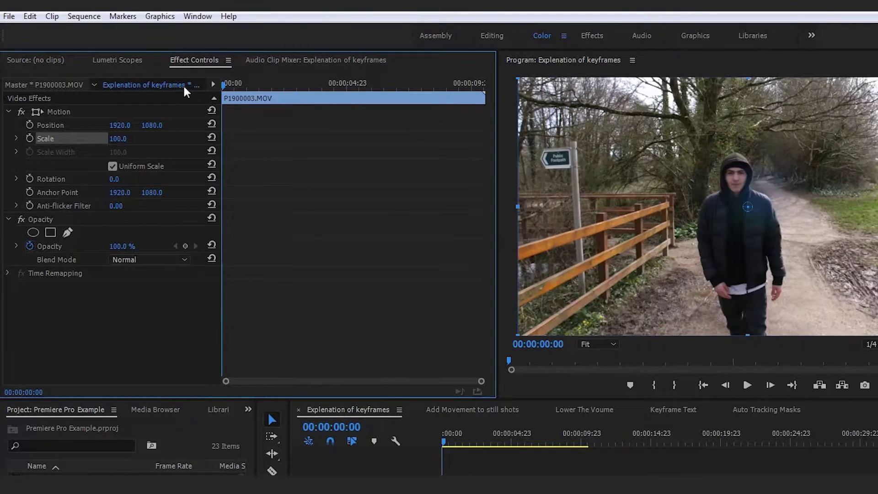
{"action": "key", "text": "space"}
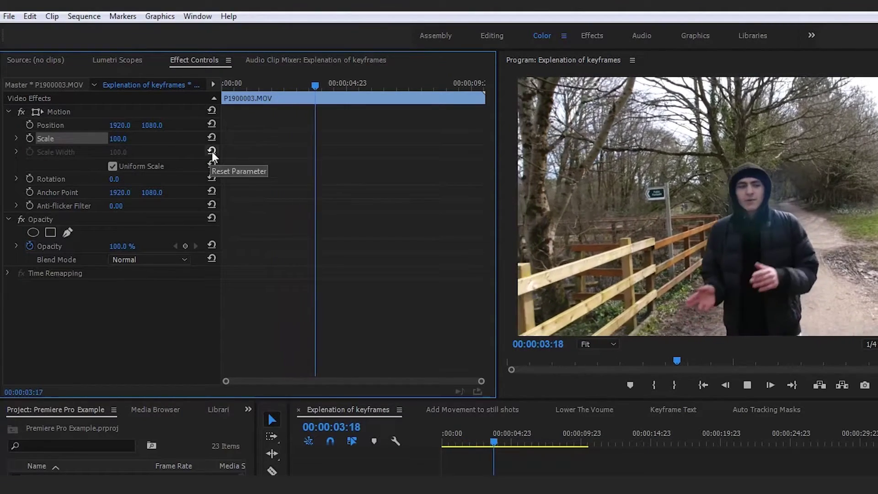
{"action": "key", "text": "space"}
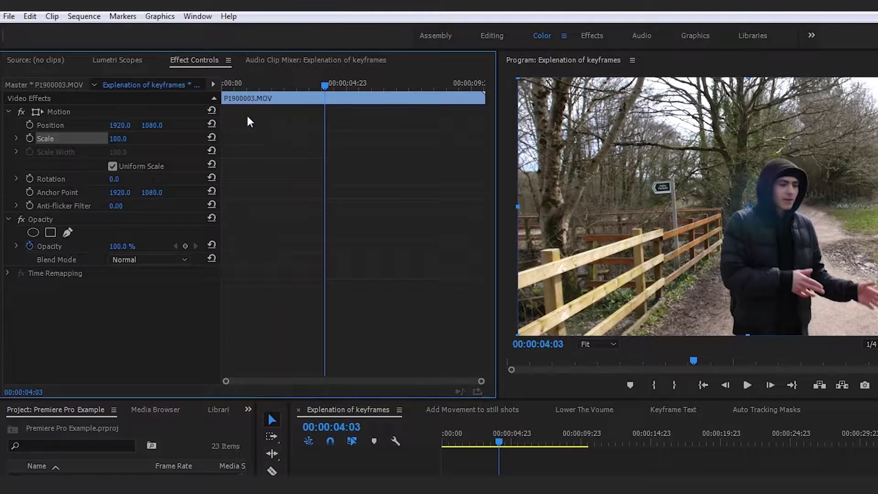
{"action": "left_click_drag", "start_coordinate": [318, 87], "coordinate": [305, 86]}
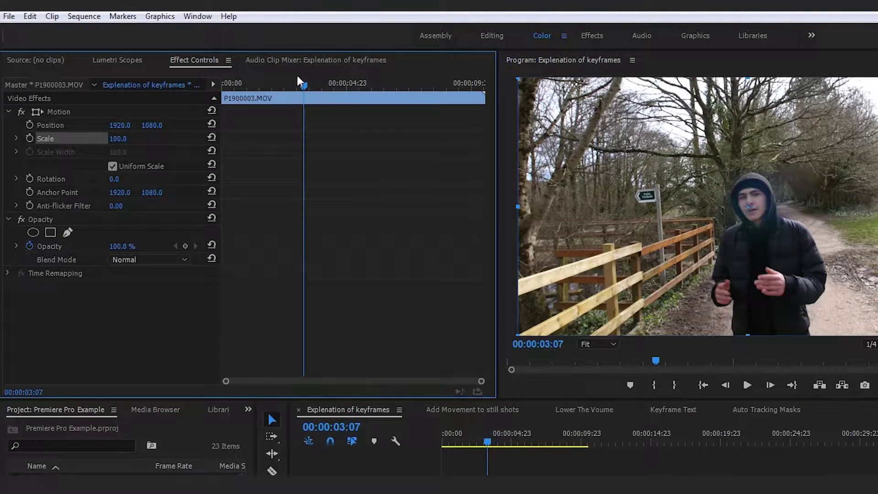
{"action": "key", "text": "Home"}
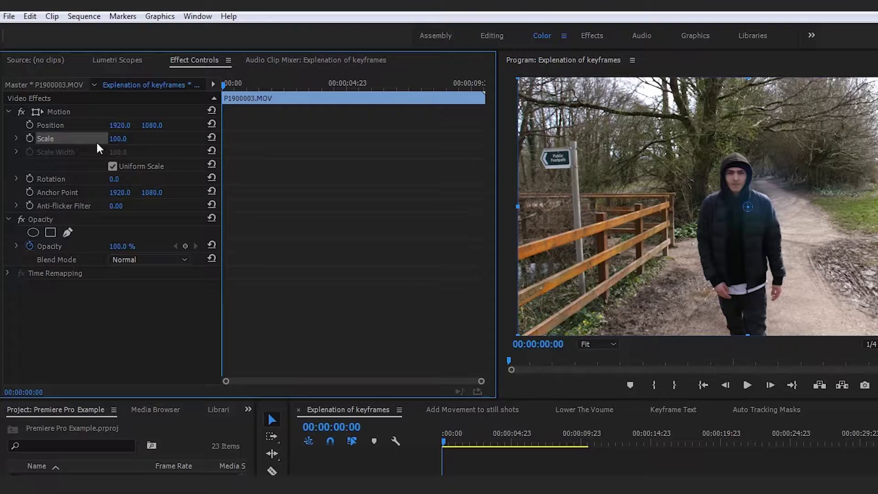
{"action": "left_click_drag", "start_coordinate": [245, 95], "coordinate": [300, 111]}
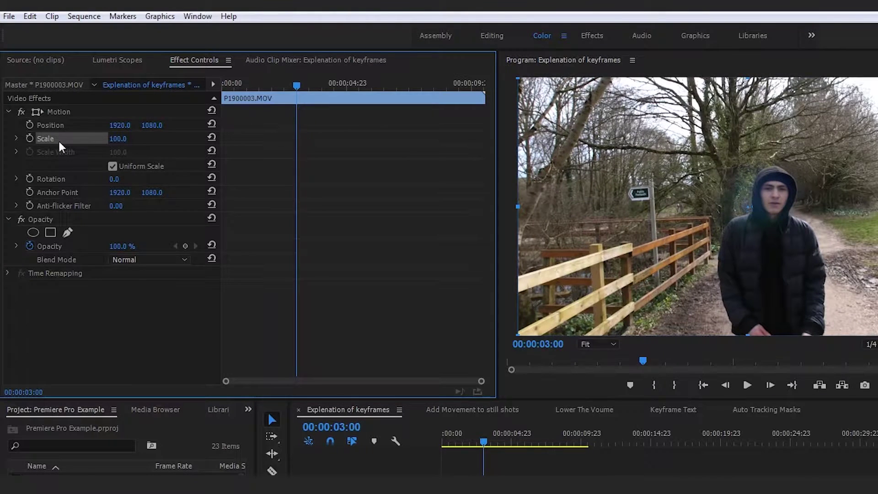
- Create Scale 100 and Position 1920, 1080 keyframes at 00:00:03:00, then return to the start
{"action": "left_click", "coordinate": [29, 139]}
{"action": "left_click_drag", "start_coordinate": [313, 162], "coordinate": [294, 138]}
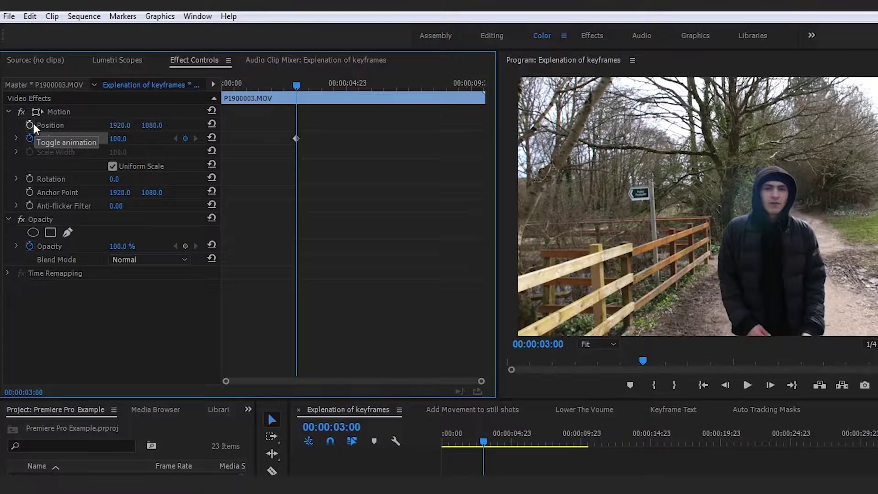
{"action": "left_click", "coordinate": [33, 123]}
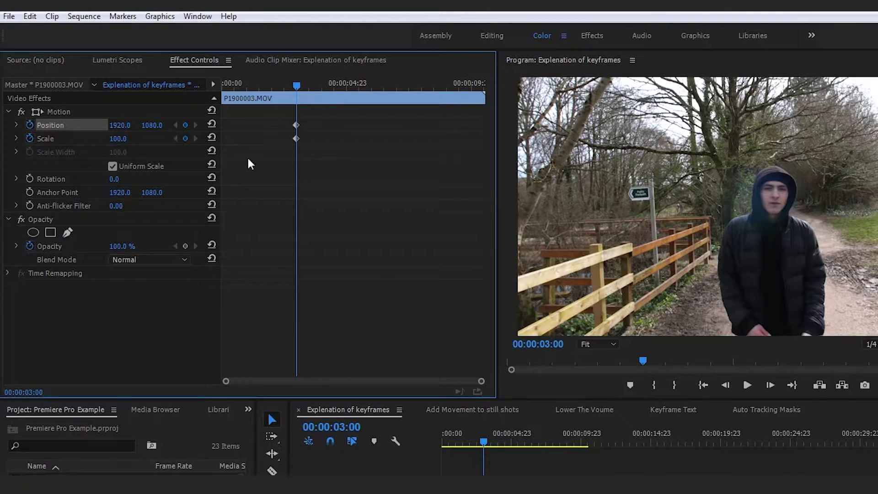
{"action": "left_click_drag", "start_coordinate": [297, 88], "coordinate": [206, 99]}
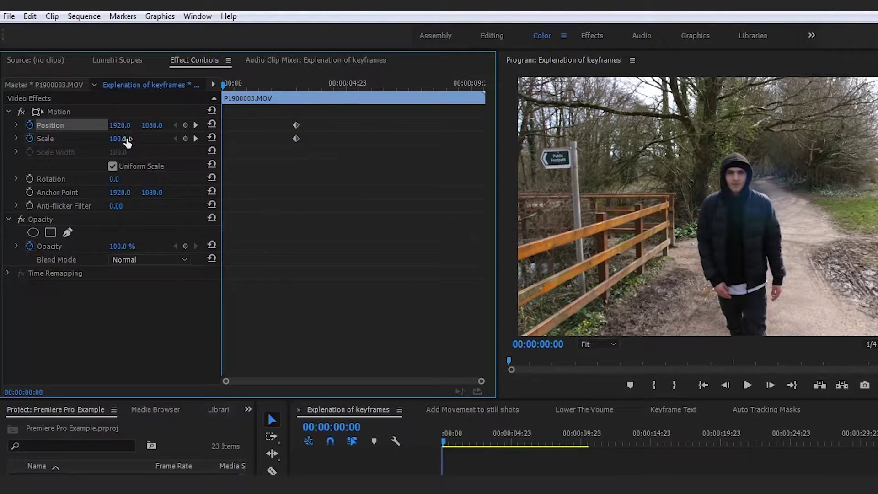
- Add a Scale 150 keyframe at 00:00:00:00 and check the 3-second keyframes
{"action": "left_click", "coordinate": [126, 140]}
{"action": "type", "text": "150"}
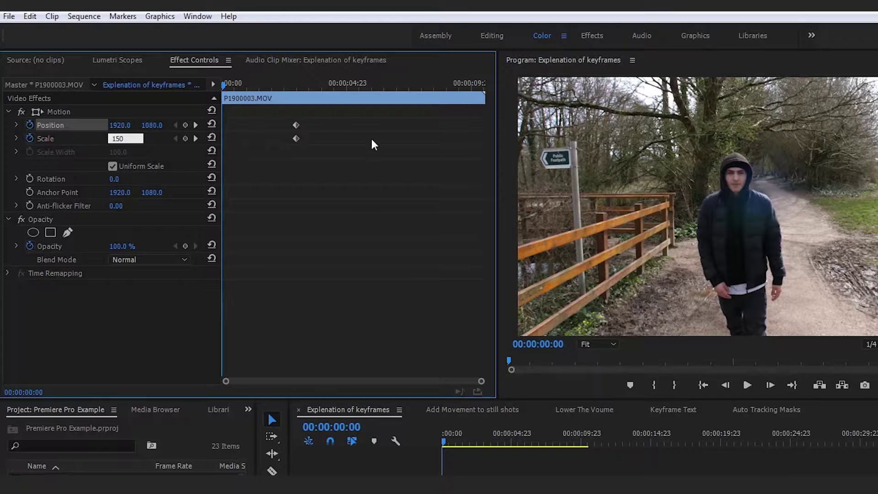
{"action": "key", "text": "Return"}
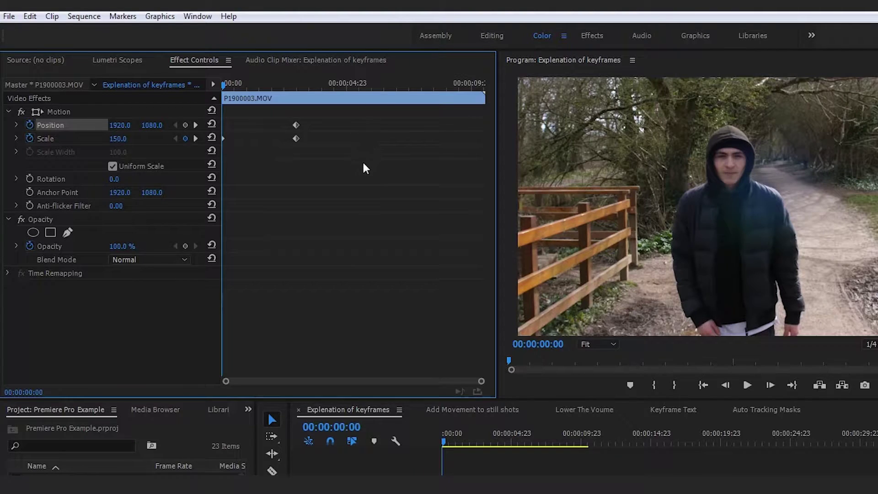
{"action": "left_click", "coordinate": [295, 88]}
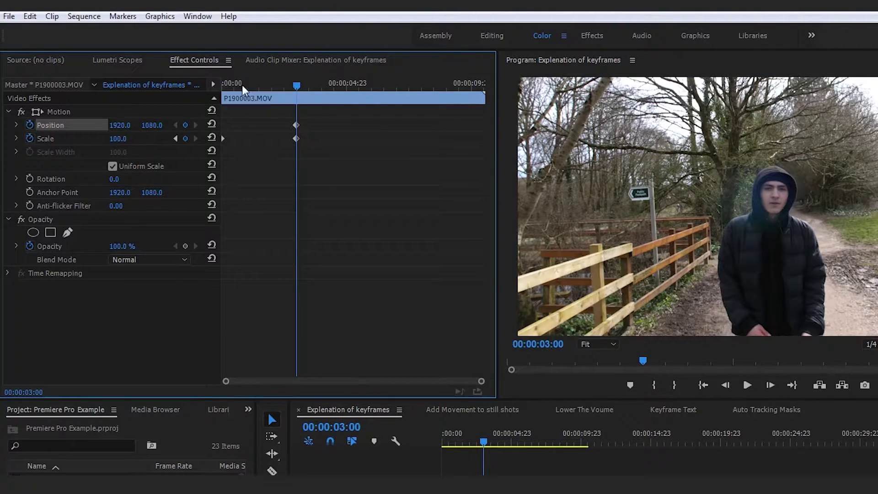
{"action": "left_click", "coordinate": [224, 84]}
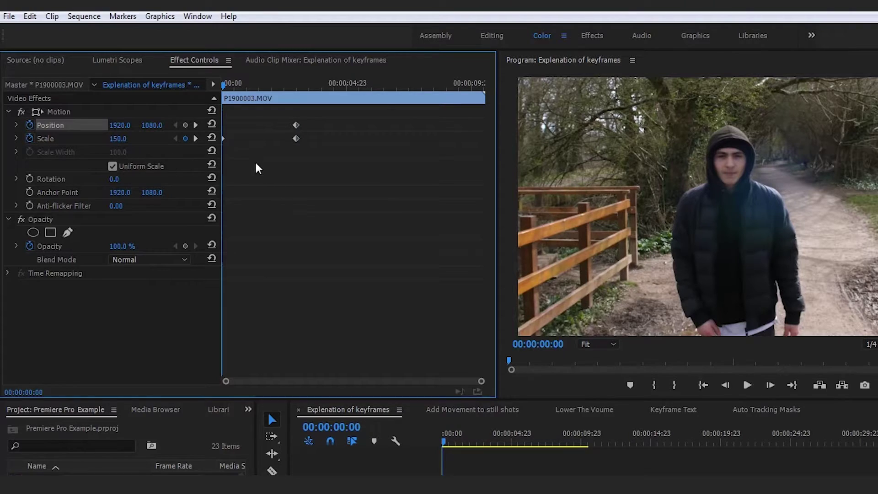
- Preview the 150-to-100 zoom twice and check frames just before the 3-second keyframe
{"action": "key", "text": "space"}
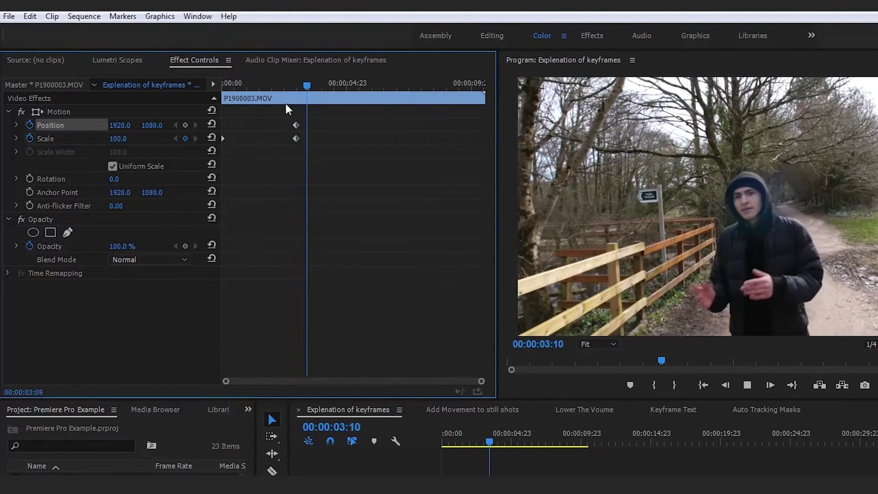
{"action": "key", "text": "space"}
{"action": "key", "text": "Home"}
{"action": "key", "text": "space"}
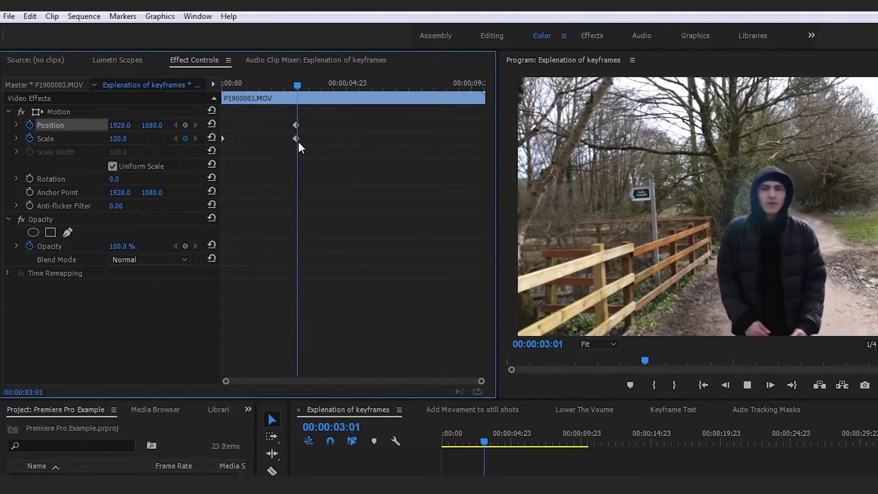
{"action": "key", "text": "space"}
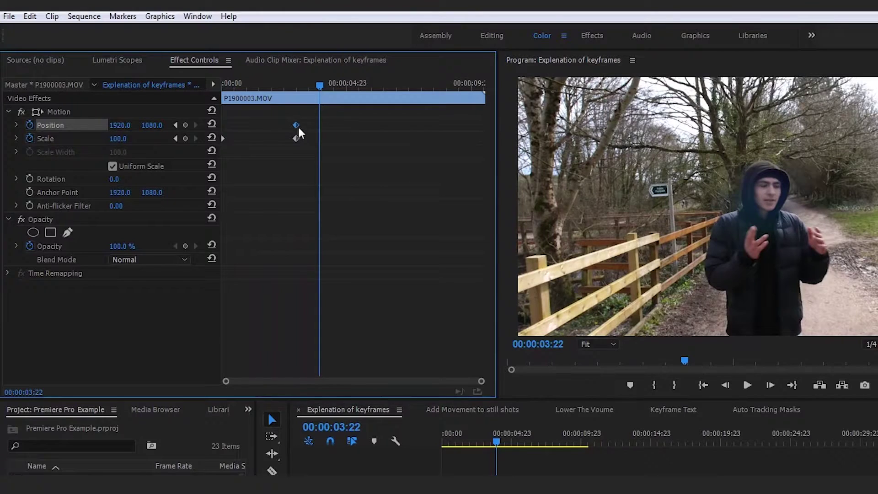
{"action": "left_click", "coordinate": [299, 88]}
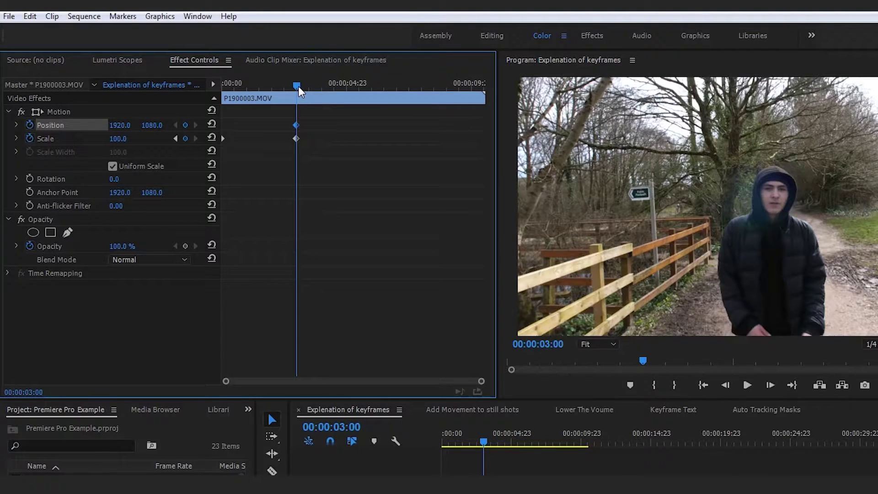
{"action": "key", "text": "Left"}
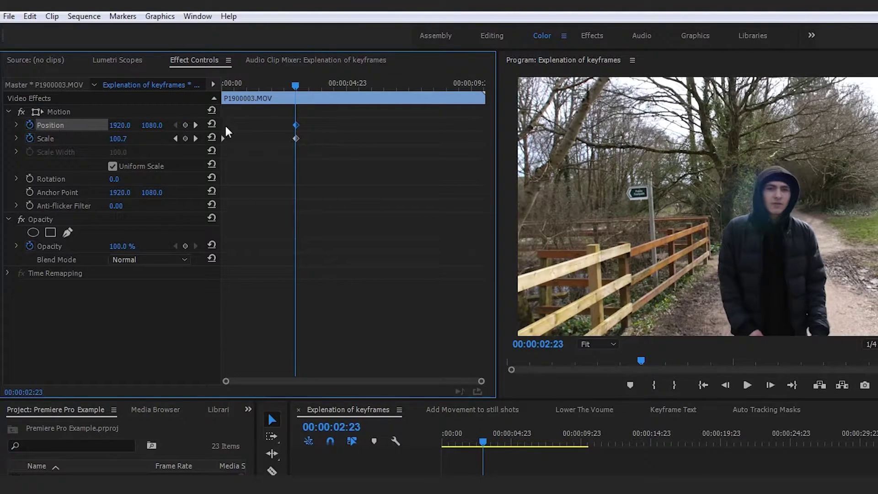
{"action": "left_click_drag", "start_coordinate": [244, 85], "coordinate": [223, 85]}
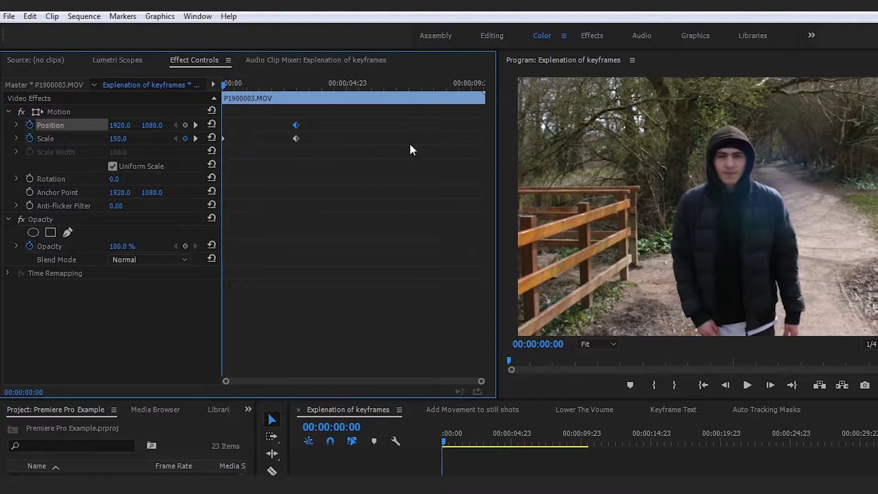
- Add a starting Position keyframe of 2845, 592 and preview the slide-in
{"action": "left_click_drag", "start_coordinate": [151, 125], "coordinate": [195, 126]}
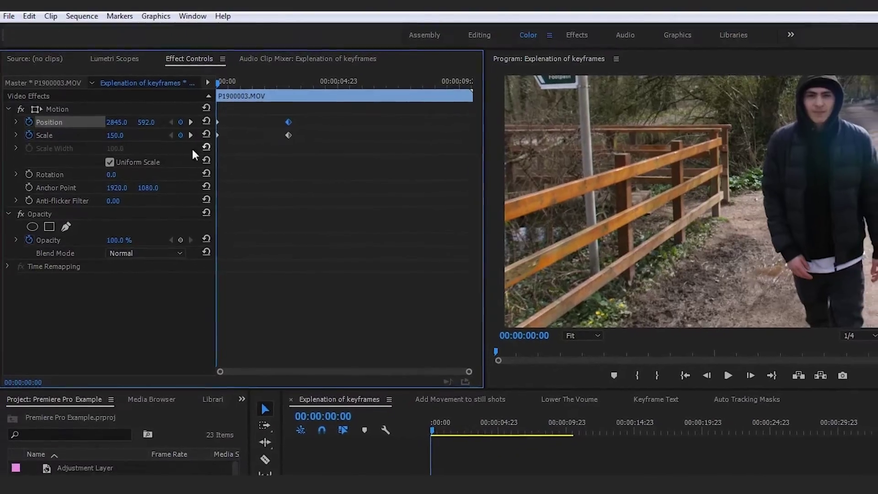
{"action": "key", "text": "space"}
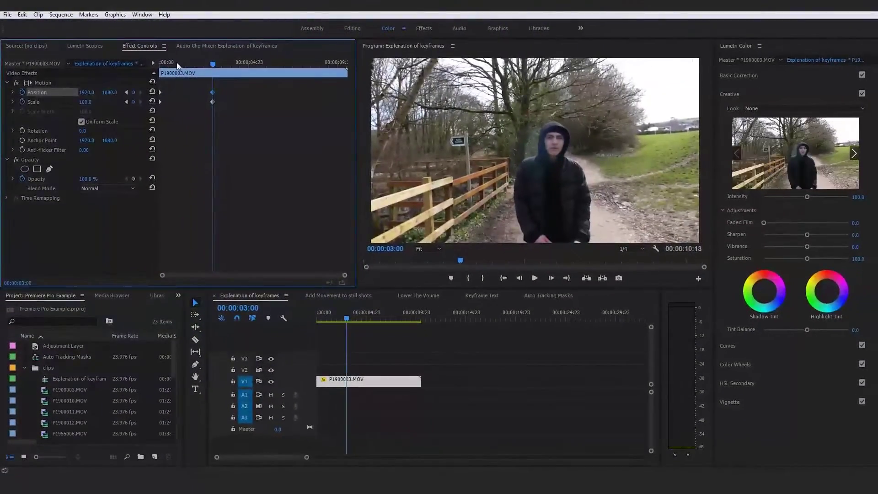
{"action": "left_click_drag", "start_coordinate": [187, 65], "coordinate": [153, 67]}
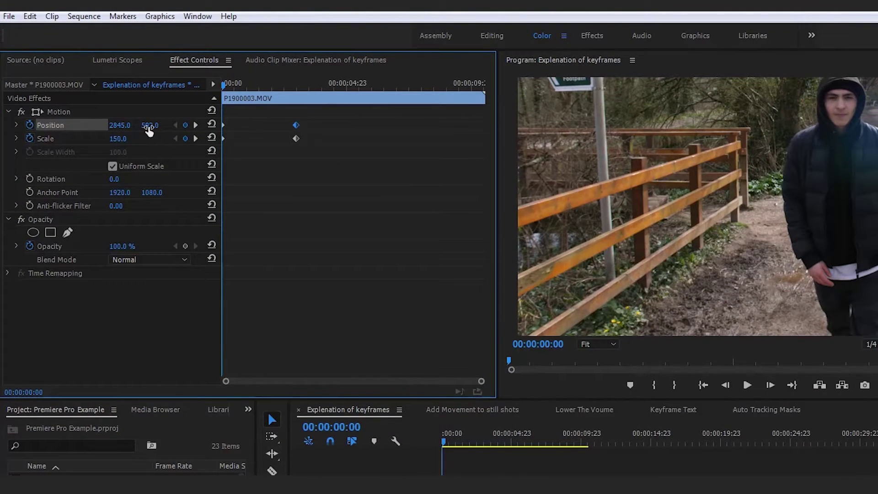
{"action": "left_click", "coordinate": [299, 88]}
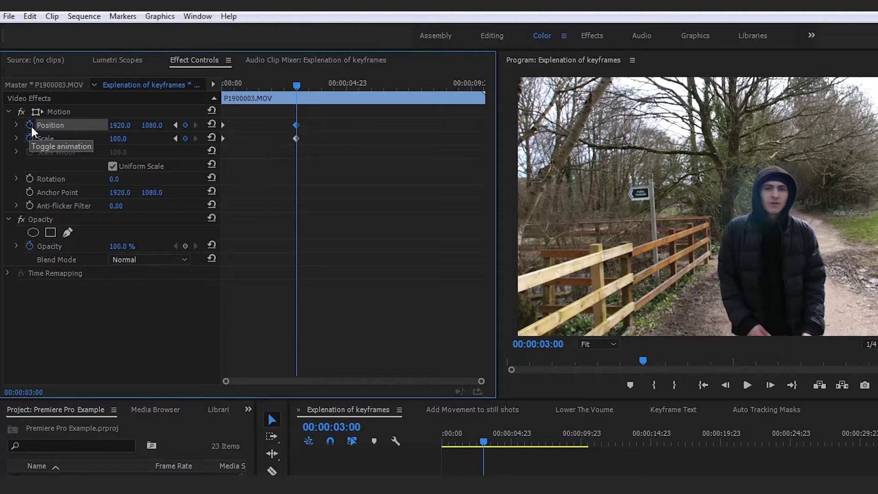
{"action": "left_click", "coordinate": [592, 465]}
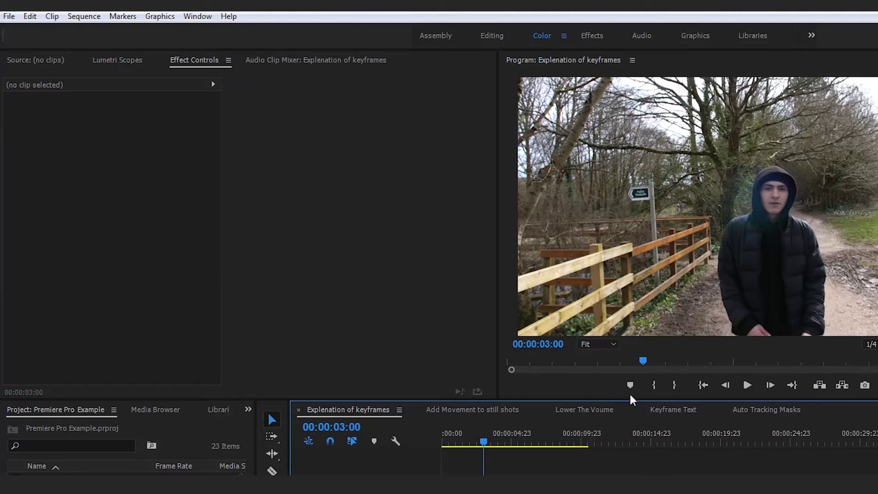
- Reselect P1900003.MOV and play the zoom-and-slide animation from 00:00:00:00
{"action": "left_click", "coordinate": [544, 471]}
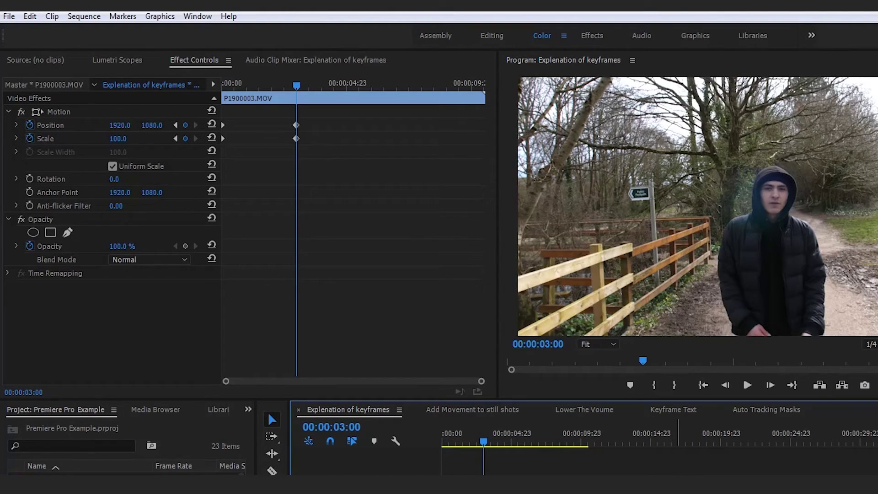
{"action": "left_click", "coordinate": [243, 72]}
{"action": "key", "text": "Home"}
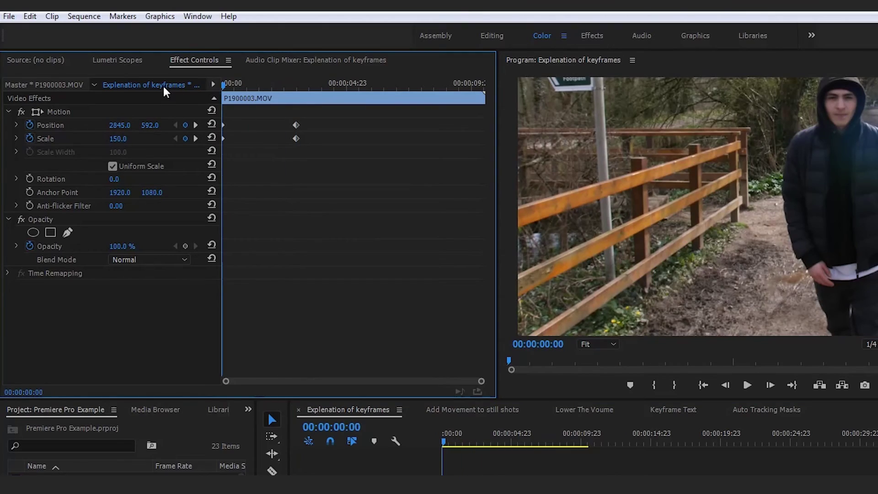
{"action": "key", "text": "space"}
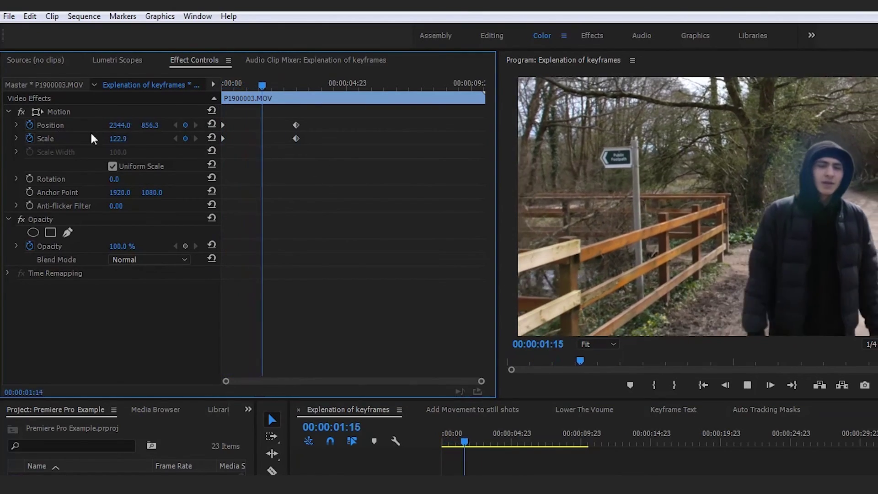